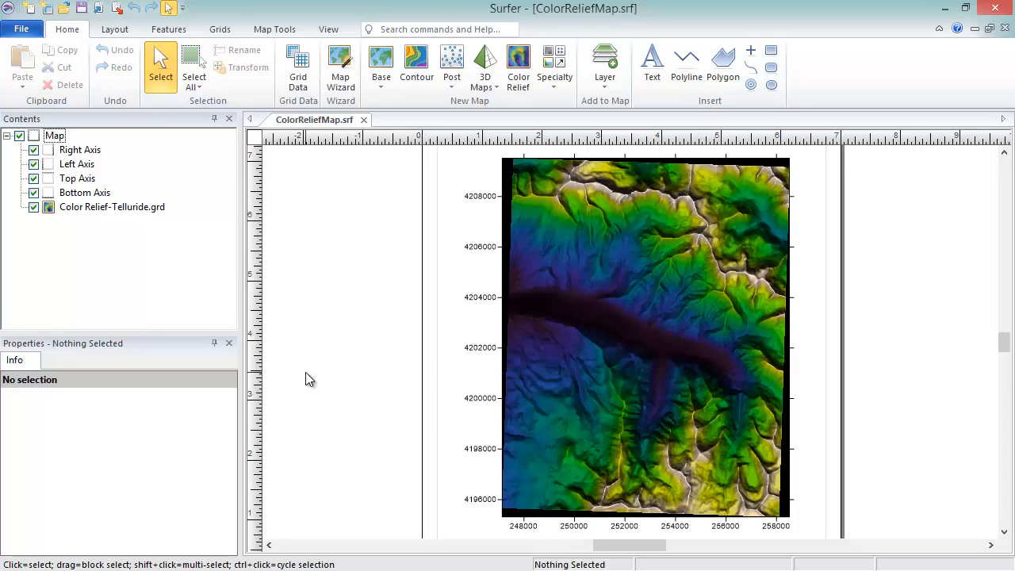
Select the whole map and try out its view rotation, leaving it at 0 degrees.
click(40, 141)
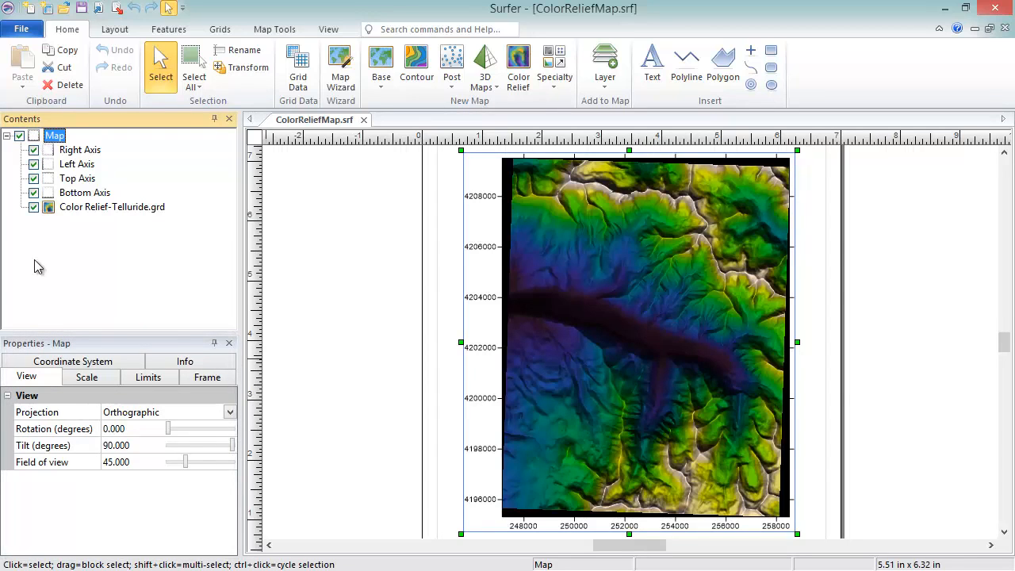
click(41, 376)
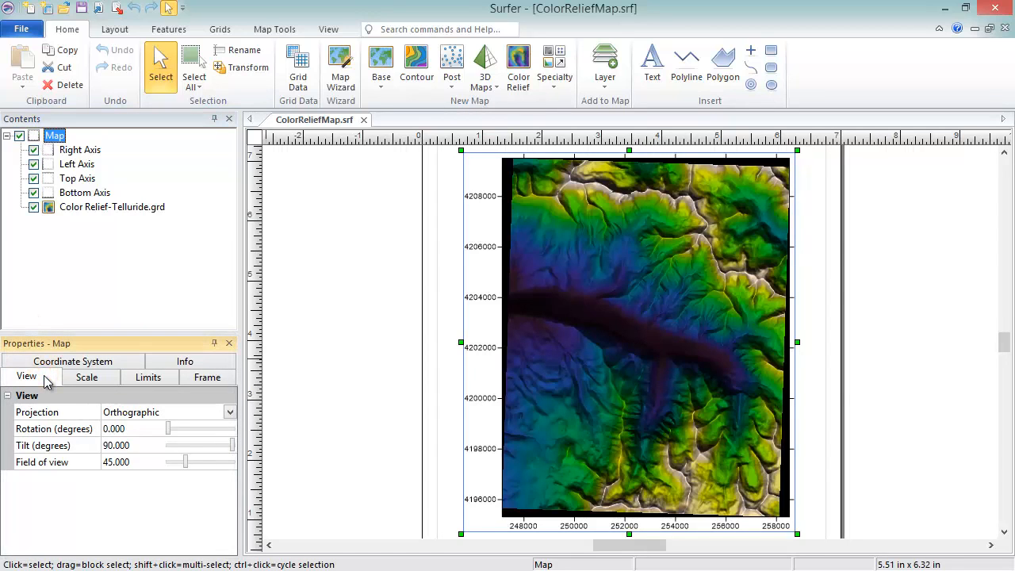
mouse_move(169, 430)
mouse_down()
mouse_move(181, 429)
mouse_move(151, 430)
mouse_up()
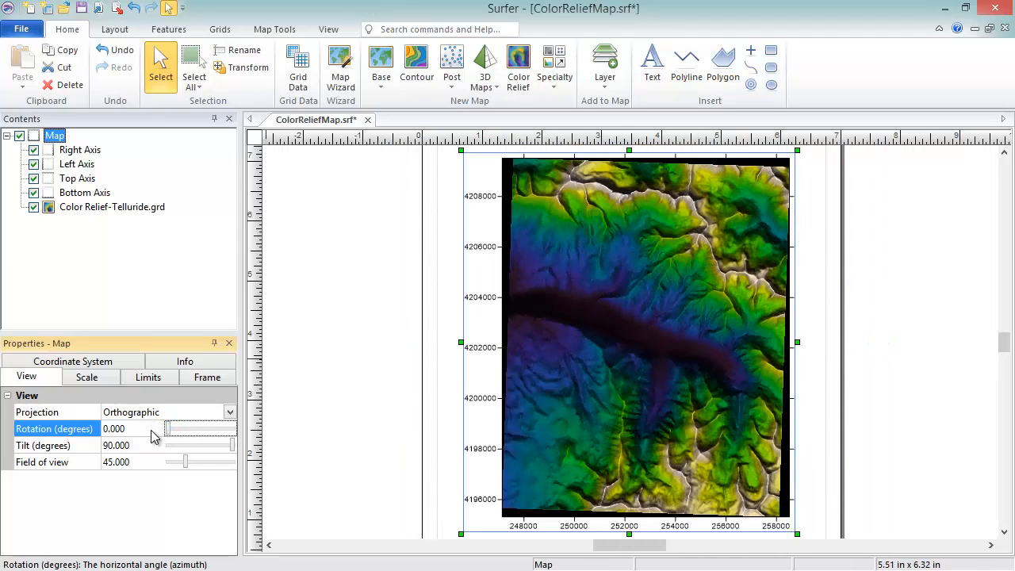
Set the map's X scale length to 6 in with proportional XY scaling on.
click(113, 383)
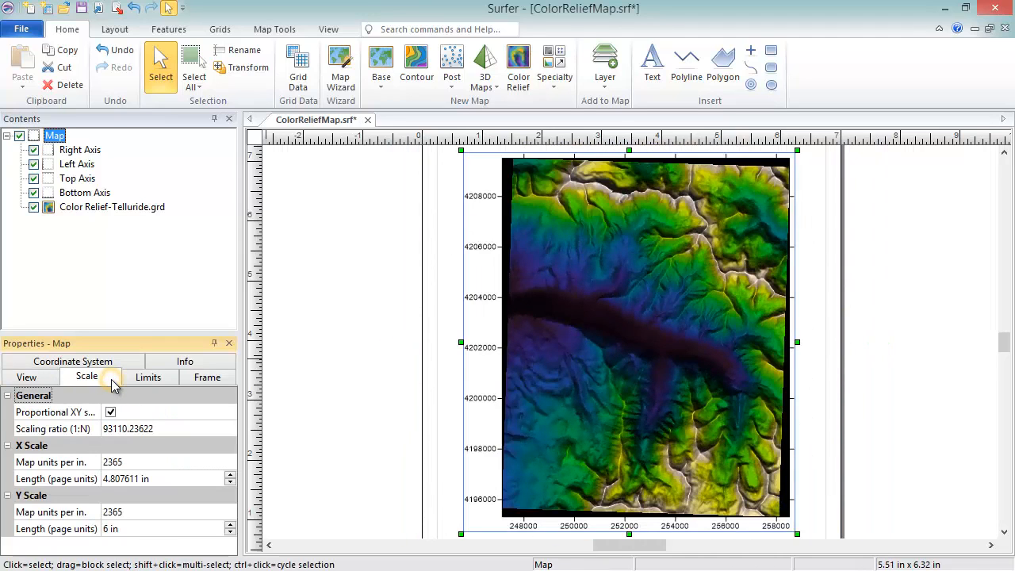
key(ctrl+g)
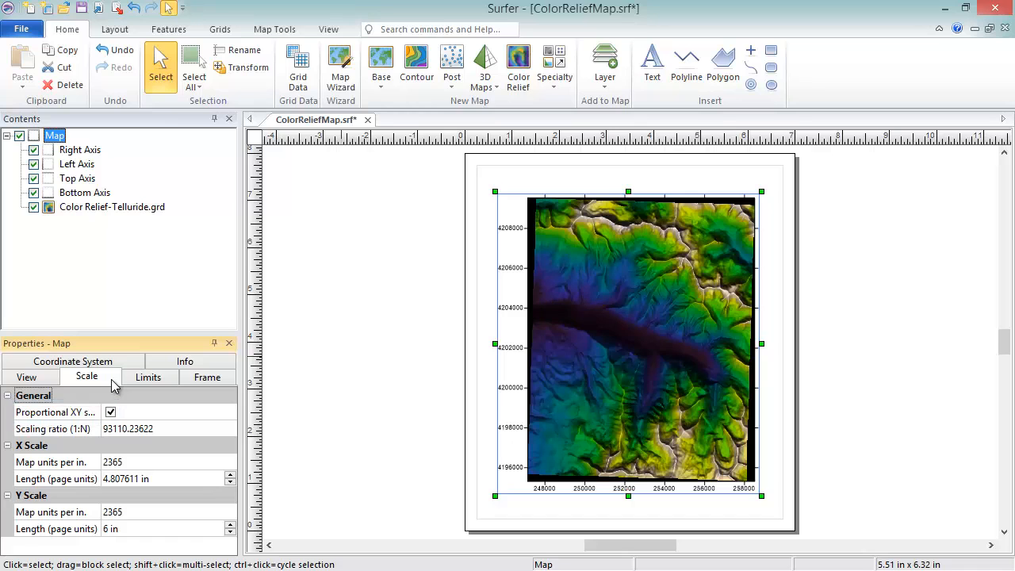
click(137, 478)
double_click(125, 480)
text(6)
key(Return)
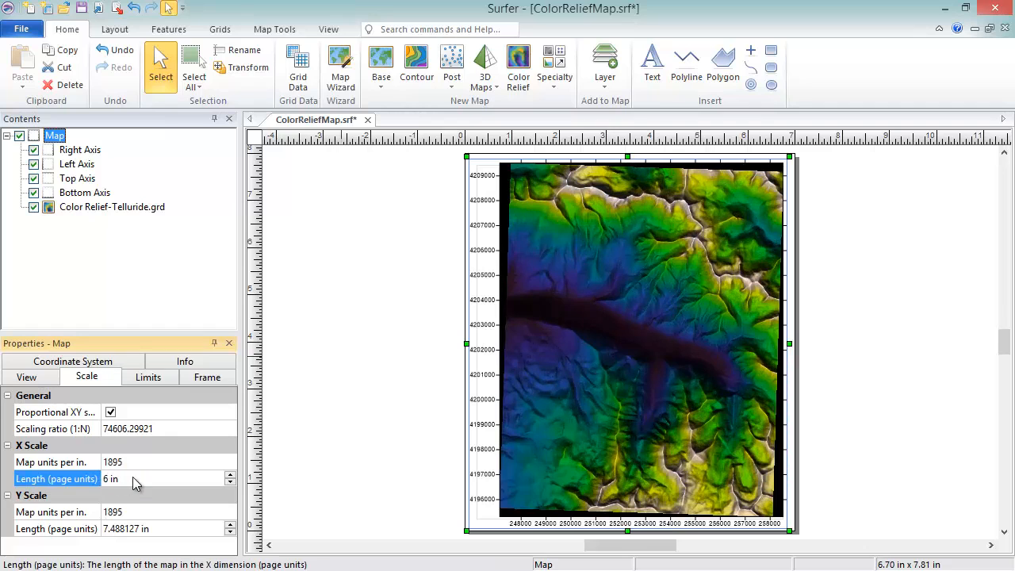
Turn off proportional XY scaling and set the map's Y scale length to 7 in.
click(111, 413)
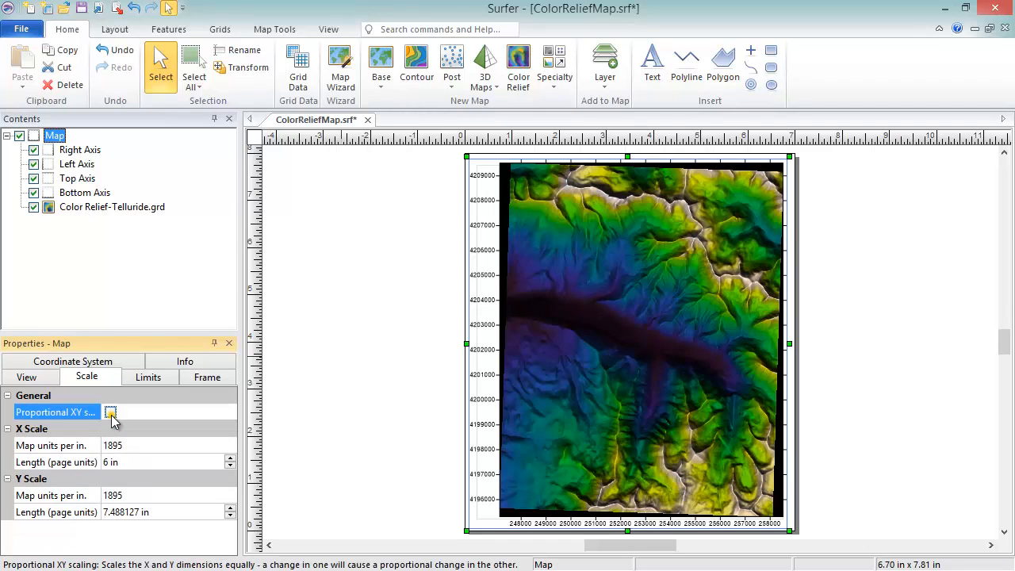
click(135, 514)
double_click(111, 514)
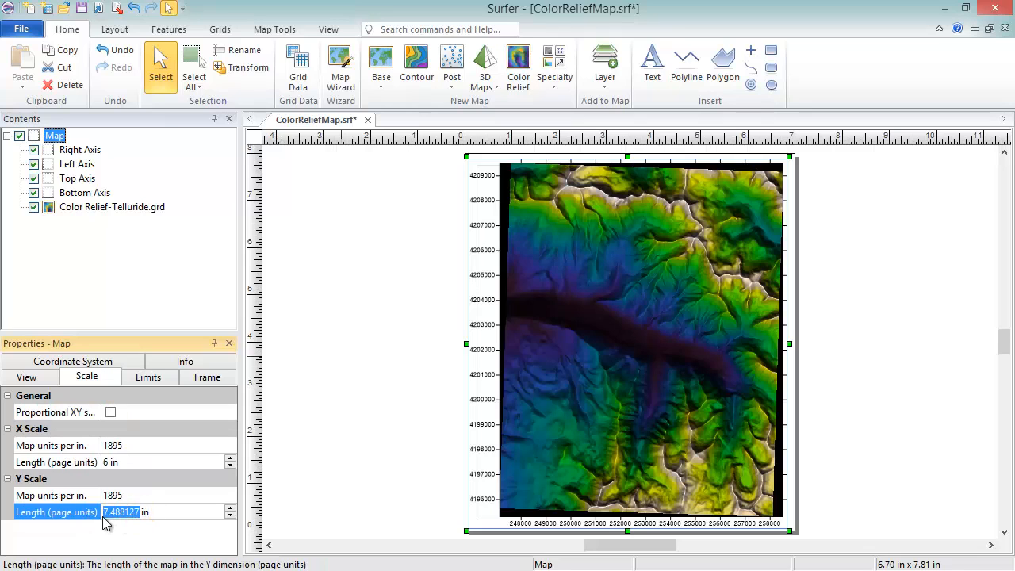
text(7)
key(Return)
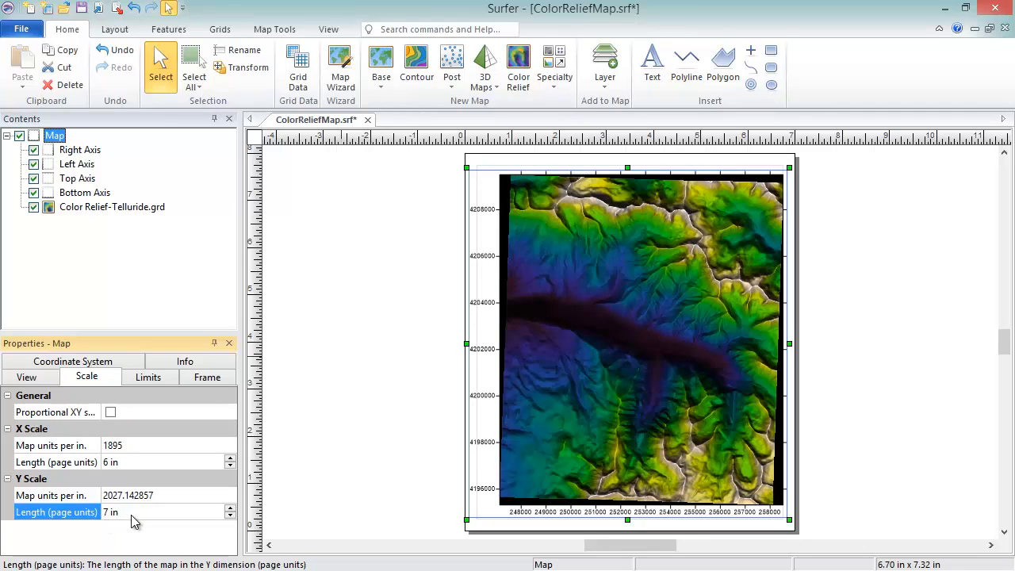
Turn proportional XY scaling back on and set the map's scaling ratio to 1:85000.
click(110, 412)
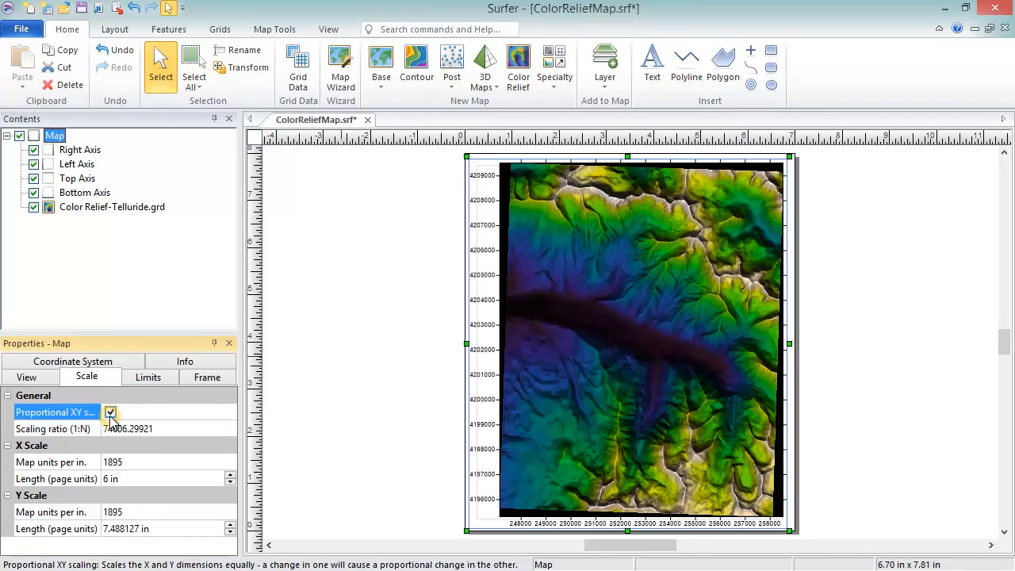
click(158, 430)
text(8)
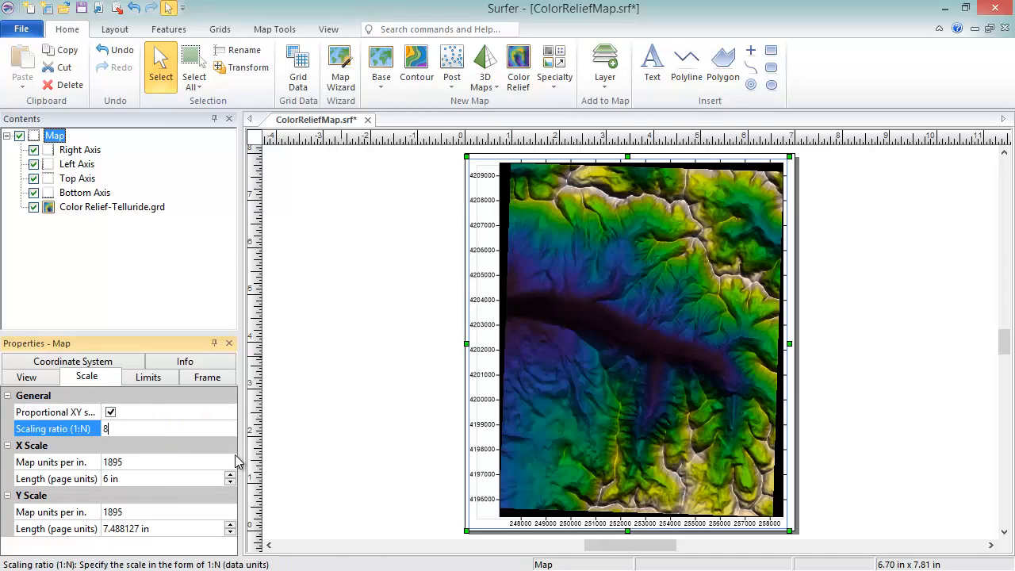
text(5000)
key(Return)
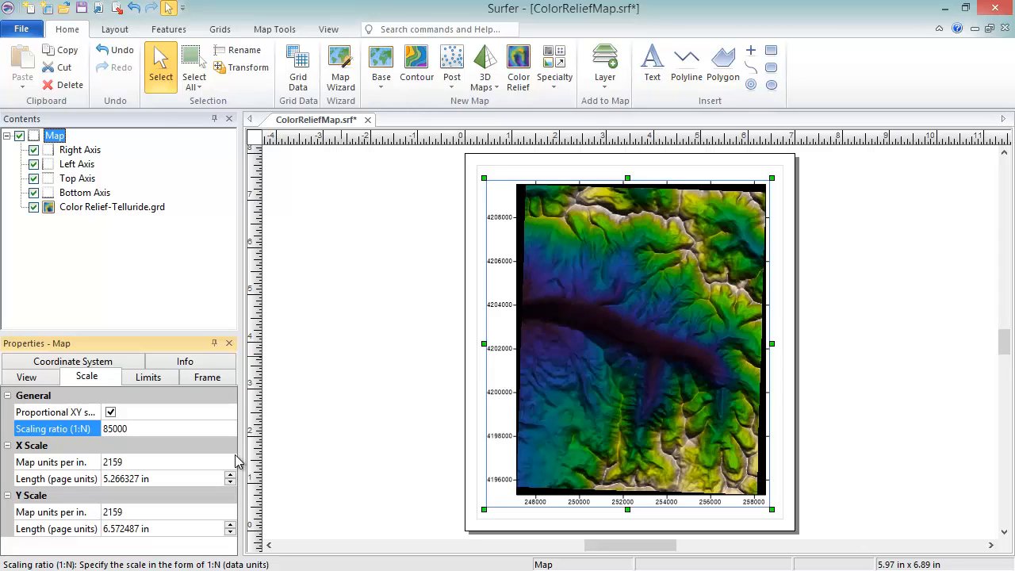
Set the map's X limits to a minimum of 246540 and a maximum of 259010.
click(173, 380)
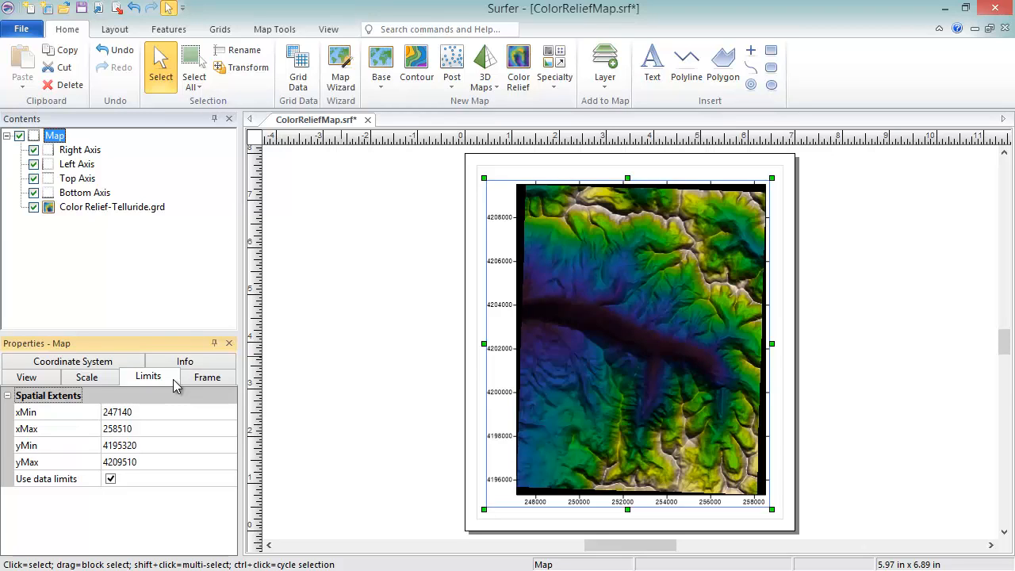
click(43, 414)
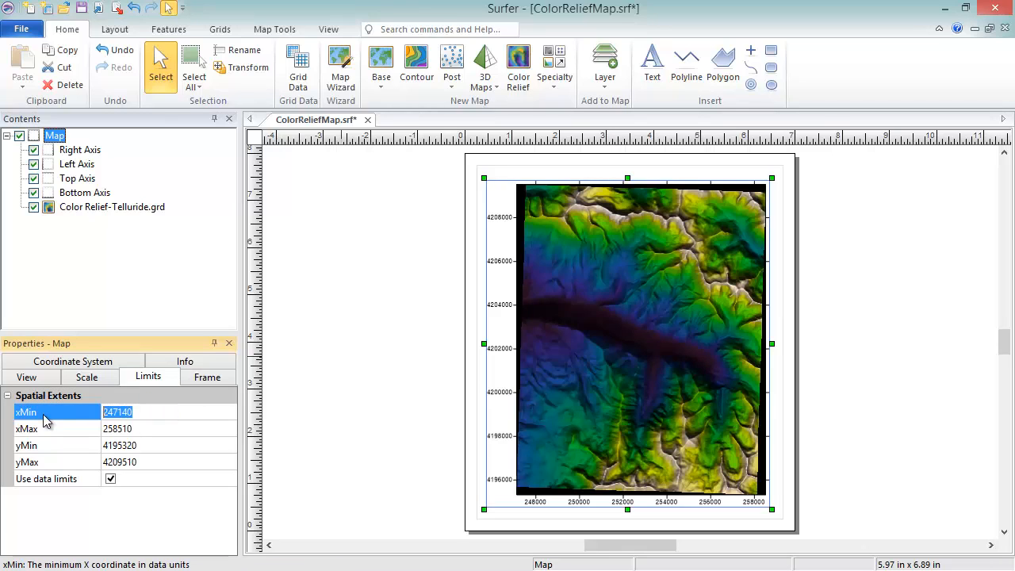
text(246540)
click(134, 429)
text(259010)
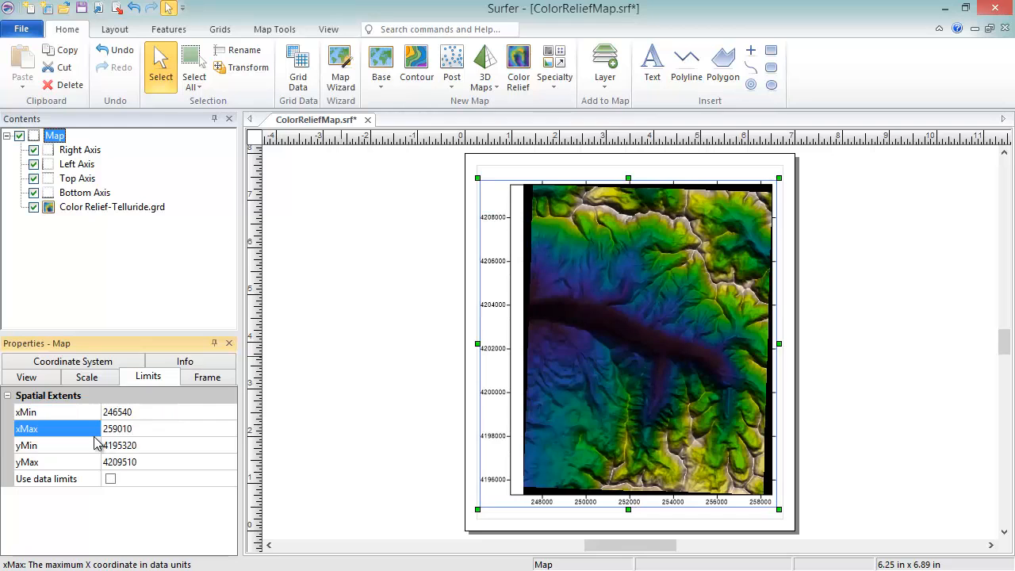
Set the map's Y limits to a minimum of 4194820 and a maximum of 4210010.
click(131, 445)
text(4194820)
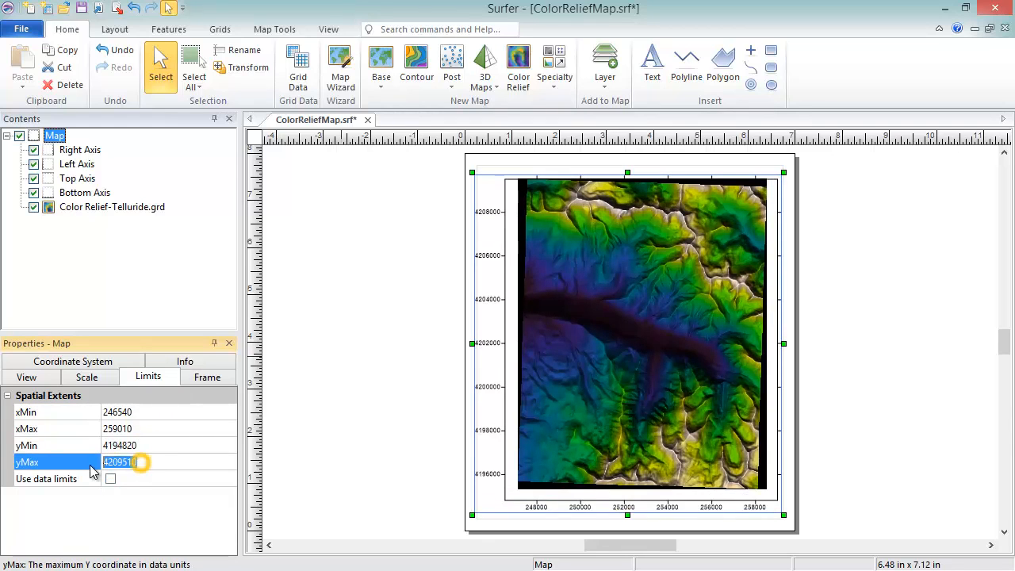
click(141, 462)
text(4210010)
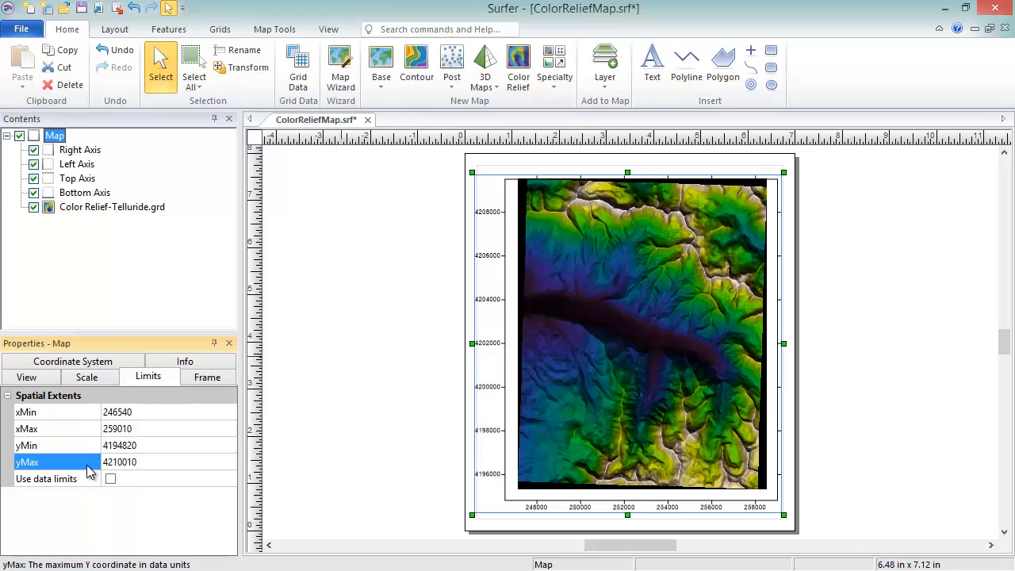
key(Return)
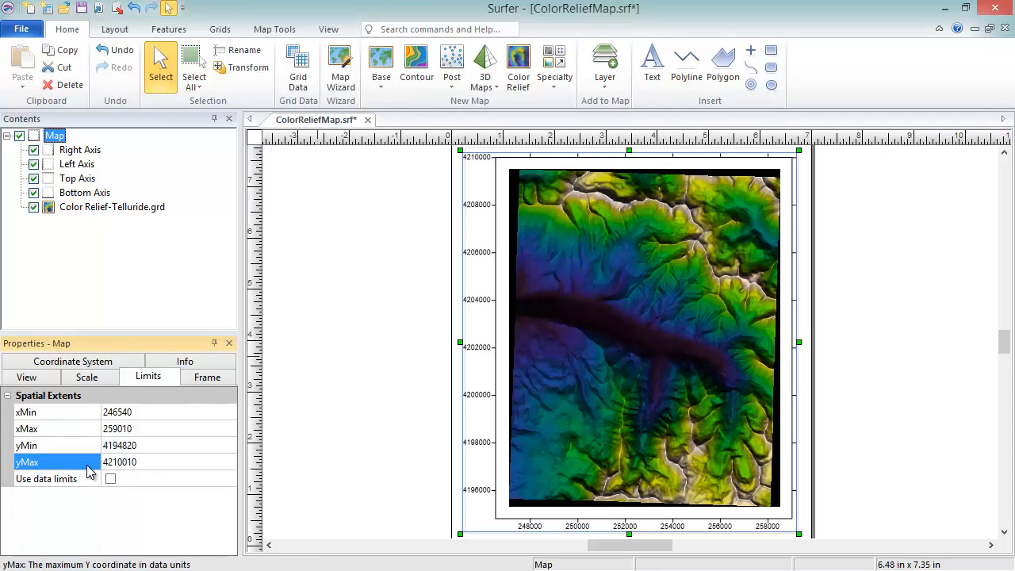
Give the map frame a solid green line 0.05 in wide and a Diagonal Cross fill pattern.
click(231, 379)
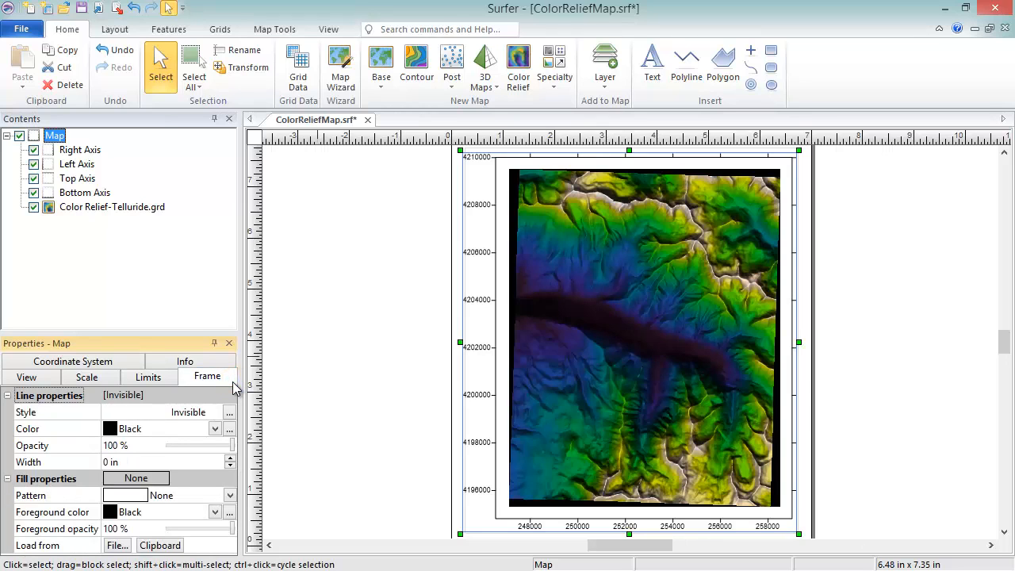
click(181, 412)
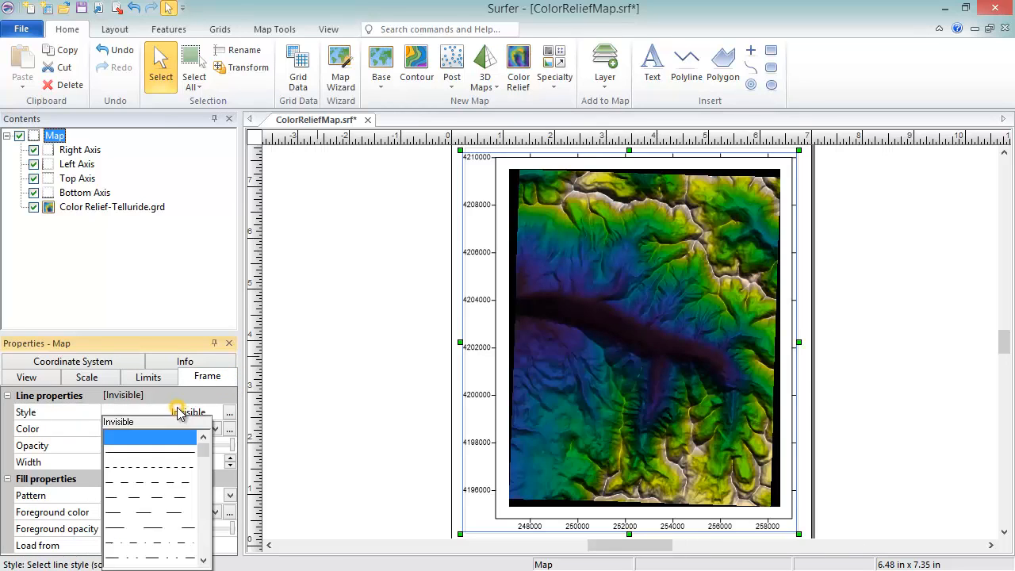
click(181, 452)
click(178, 426)
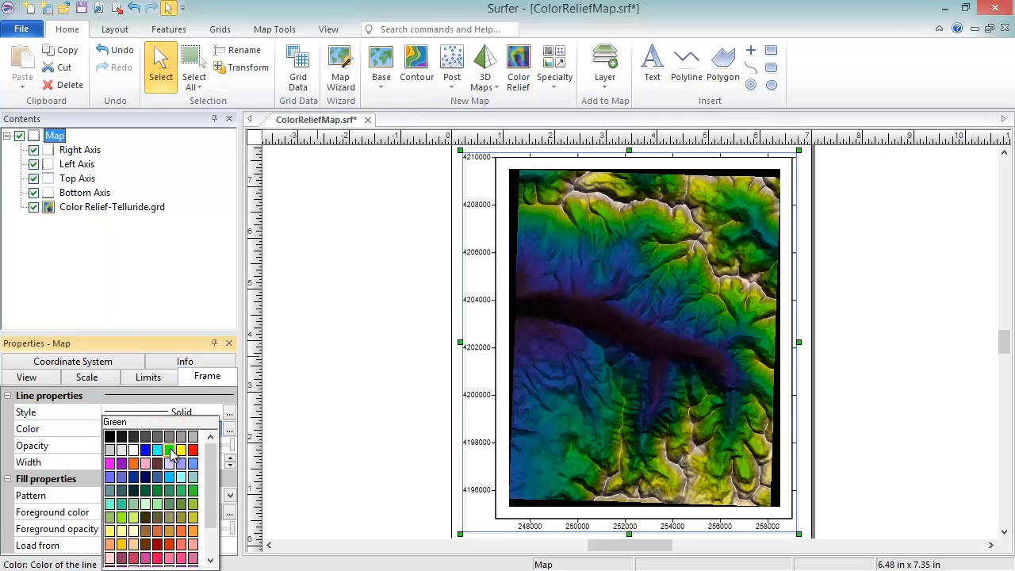
click(182, 450)
click(228, 458)
click(229, 459)
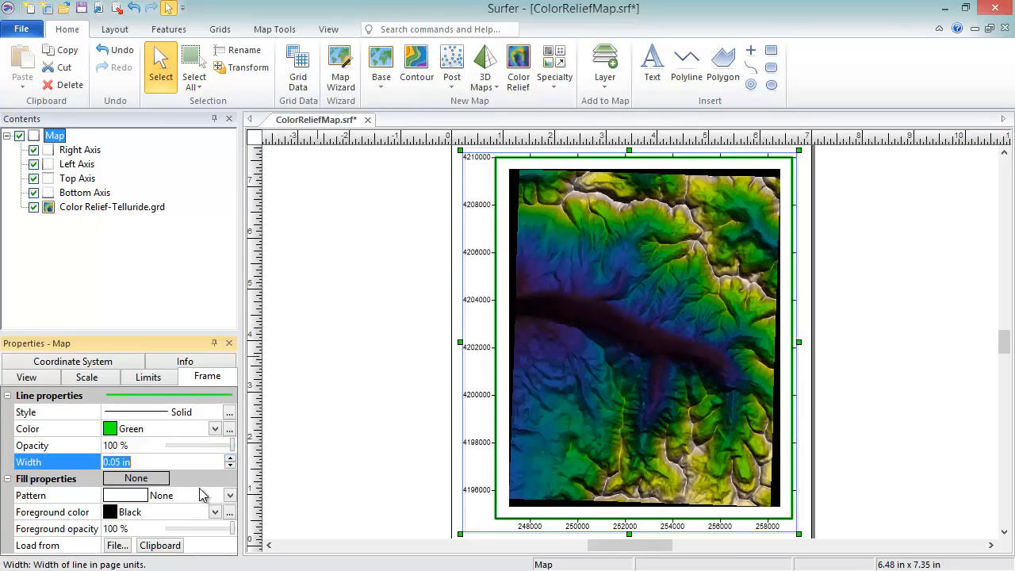
click(206, 495)
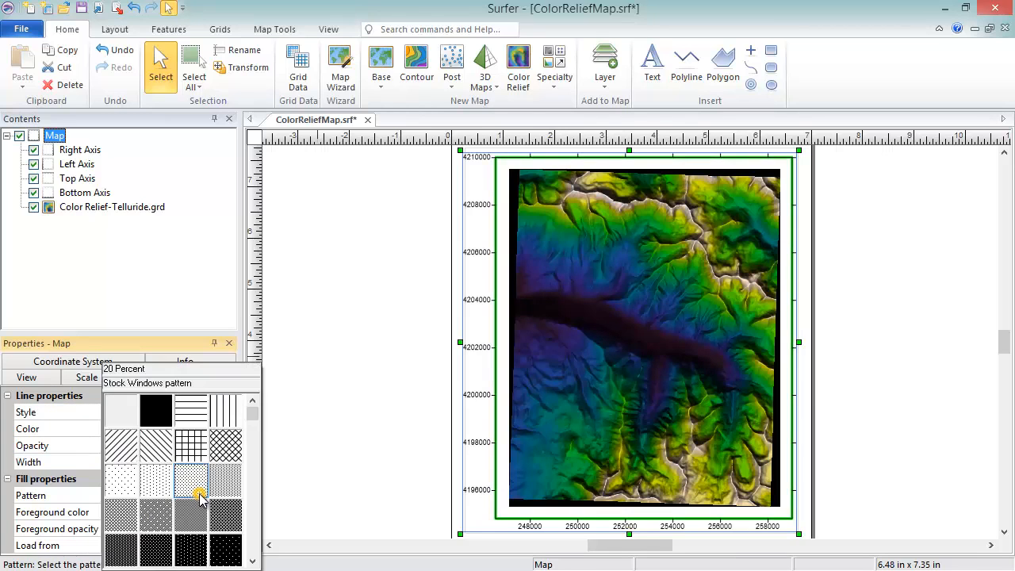
click(226, 448)
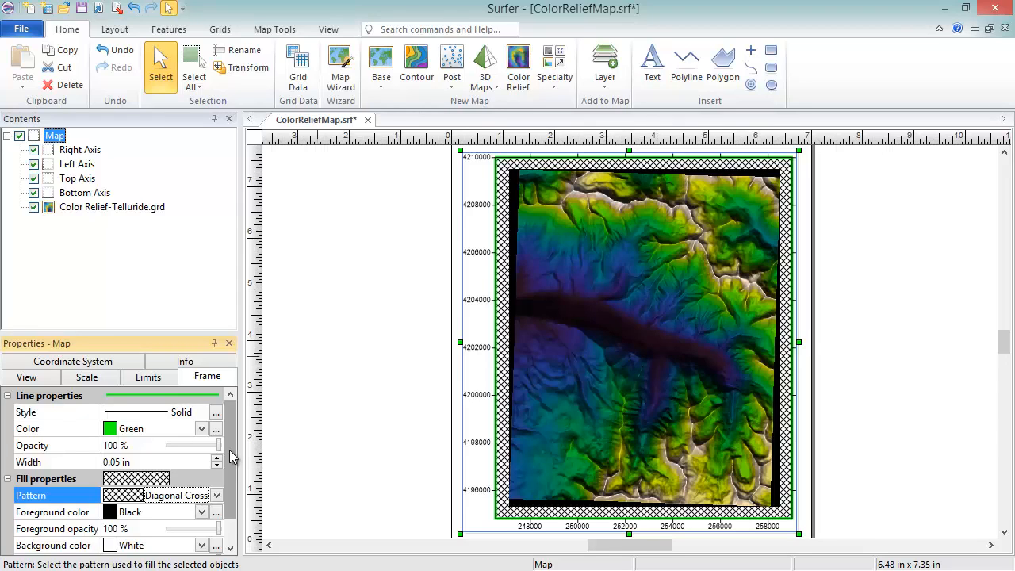
Examine the map's target coordinate system and the systems available for assignment without changing it, and view the map's attribute information.
click(130, 365)
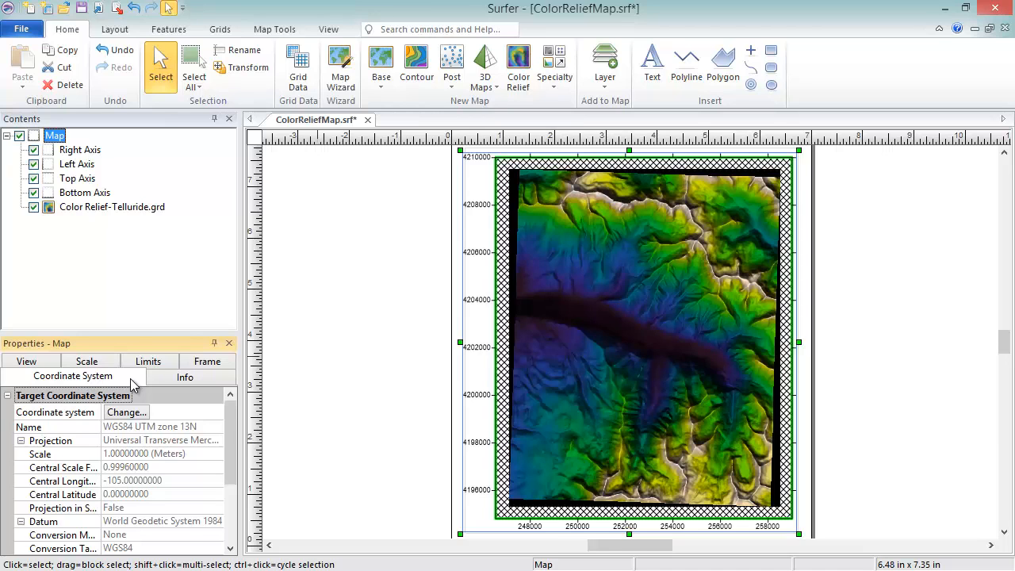
click(147, 418)
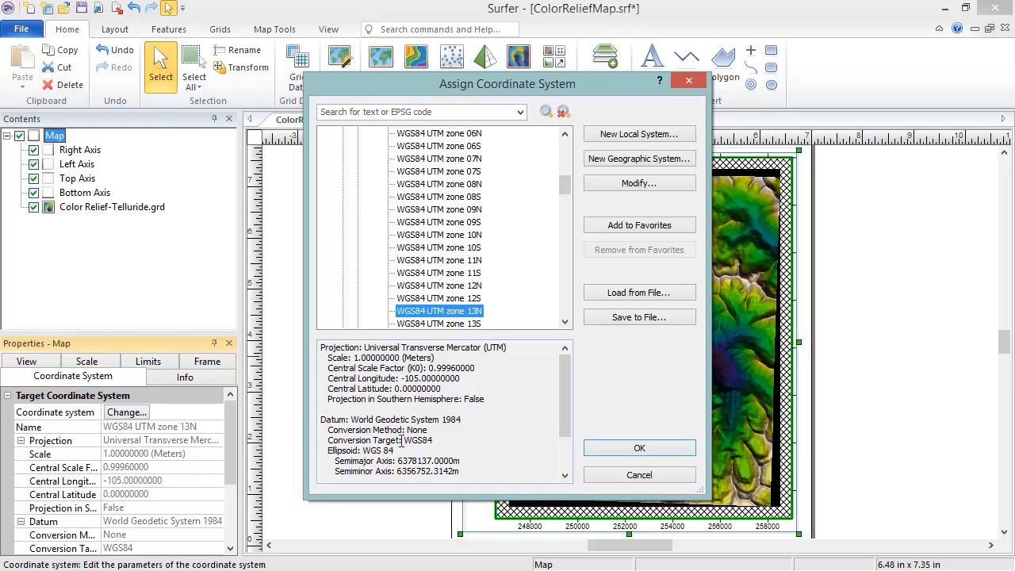
click(617, 477)
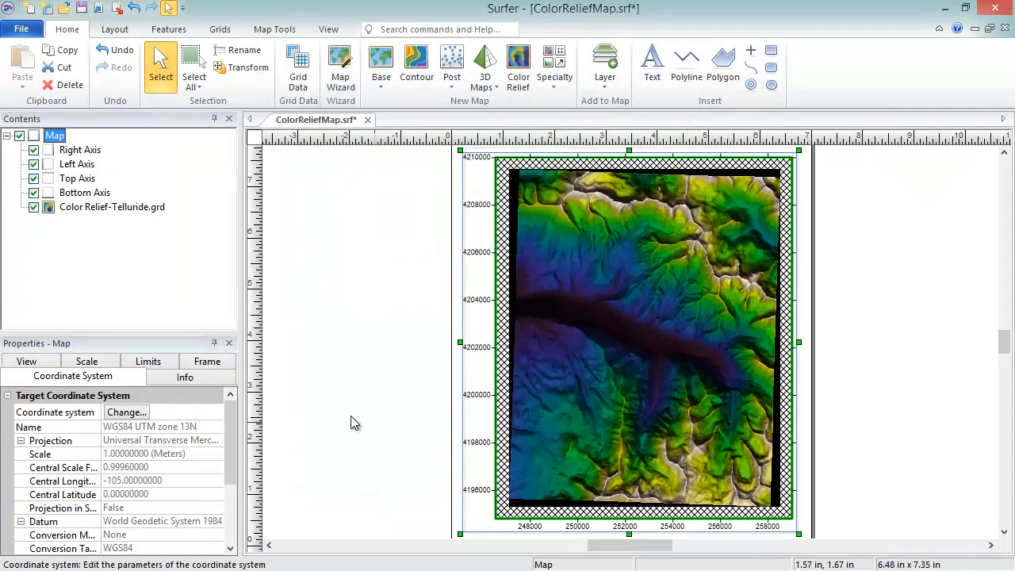
click(187, 378)
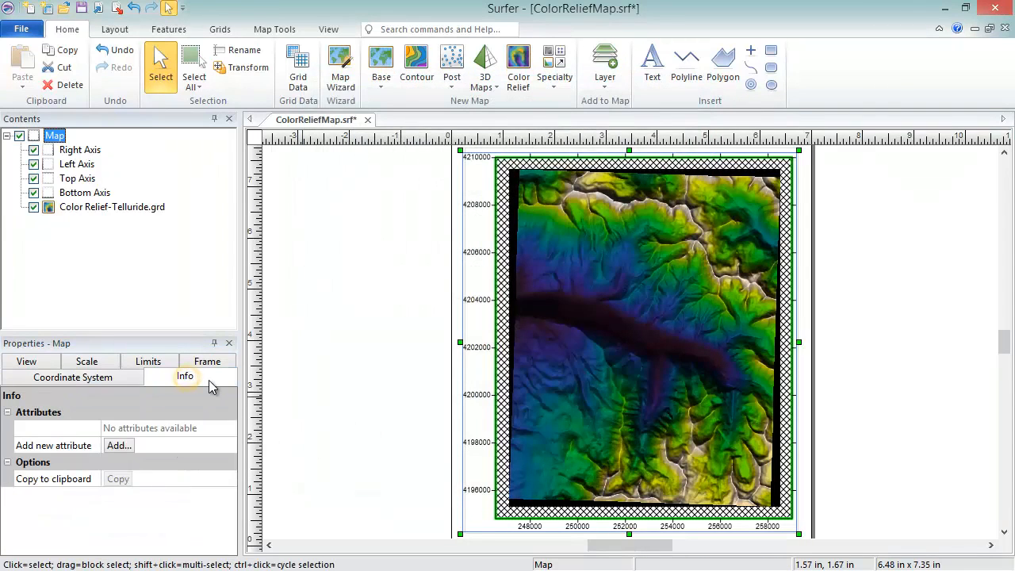